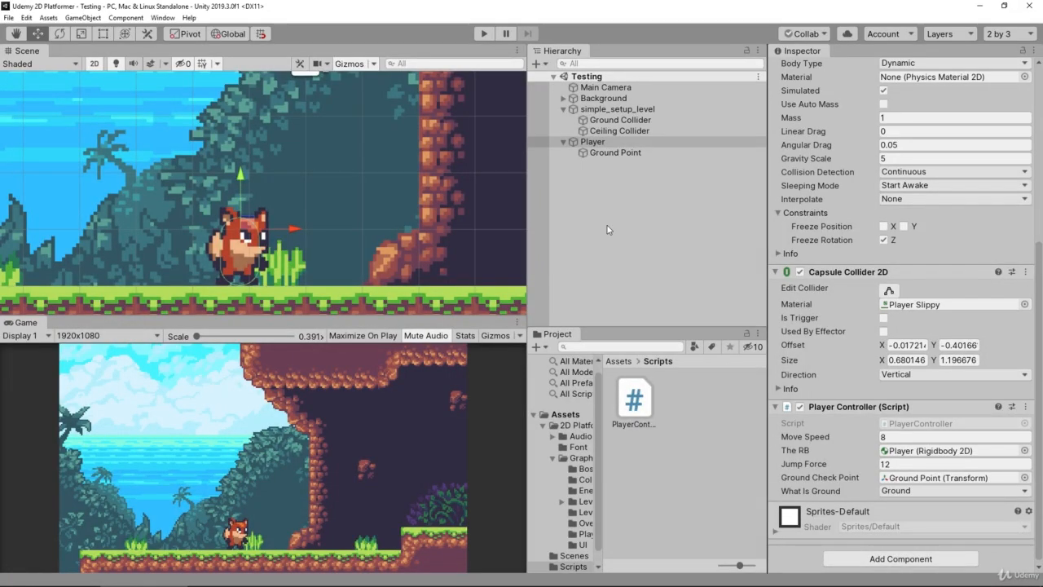
Create a new folder named Animations in the project's top-level Assets folder
click(562, 417)
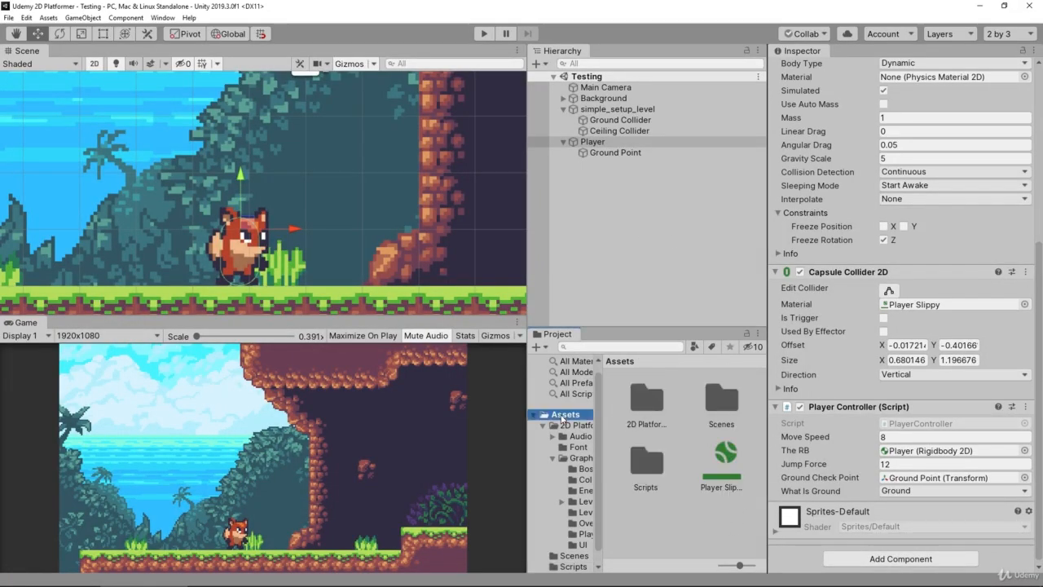
click(680, 537)
right_click(652, 535)
mouse_move(736, 259)
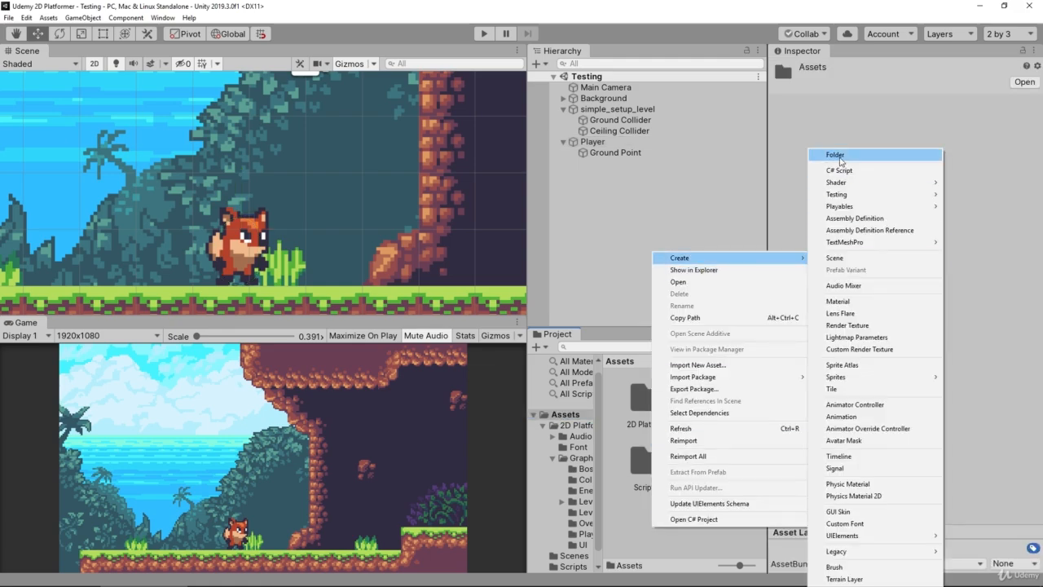
click(840, 159)
text(Animations)
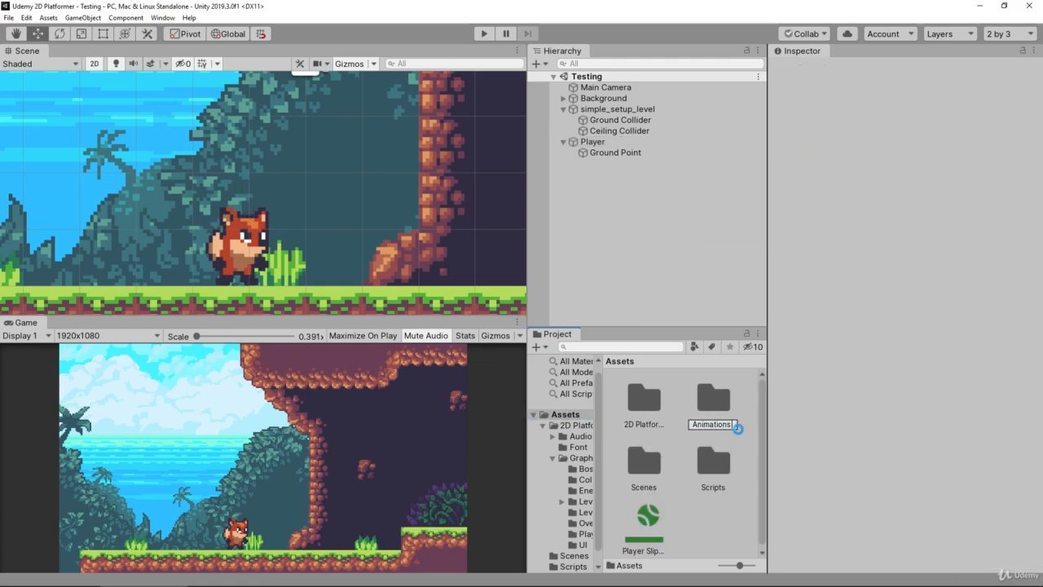
key(Return)
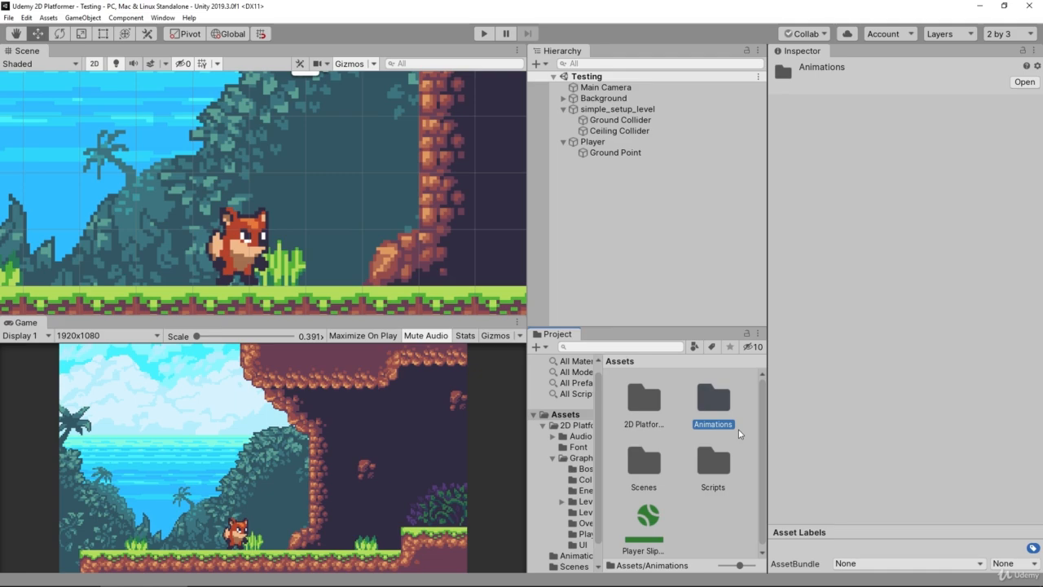
Create a Player folder inside the Animations folder and open it
double_click(738, 430)
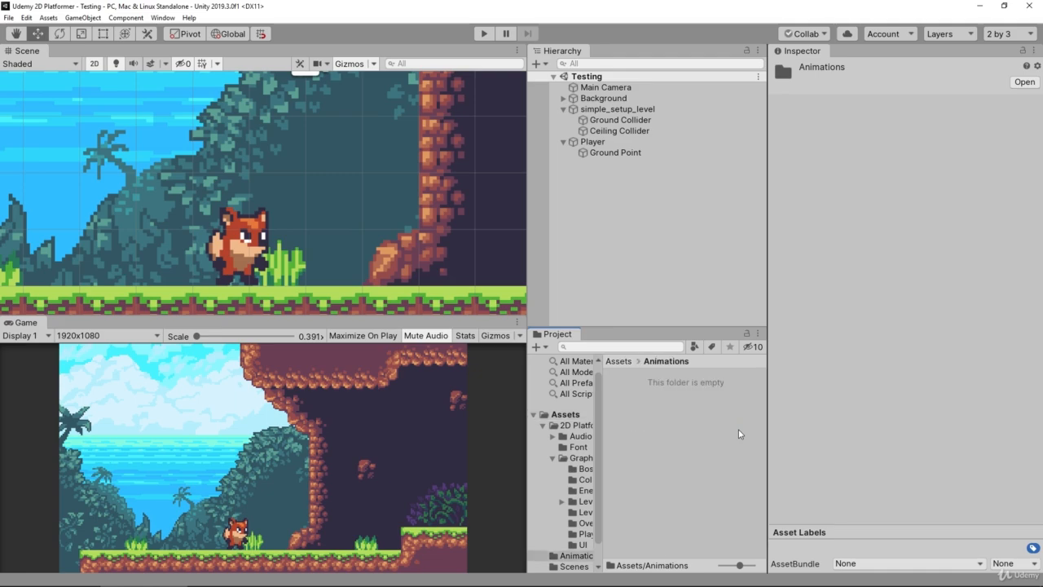
right_click(702, 428)
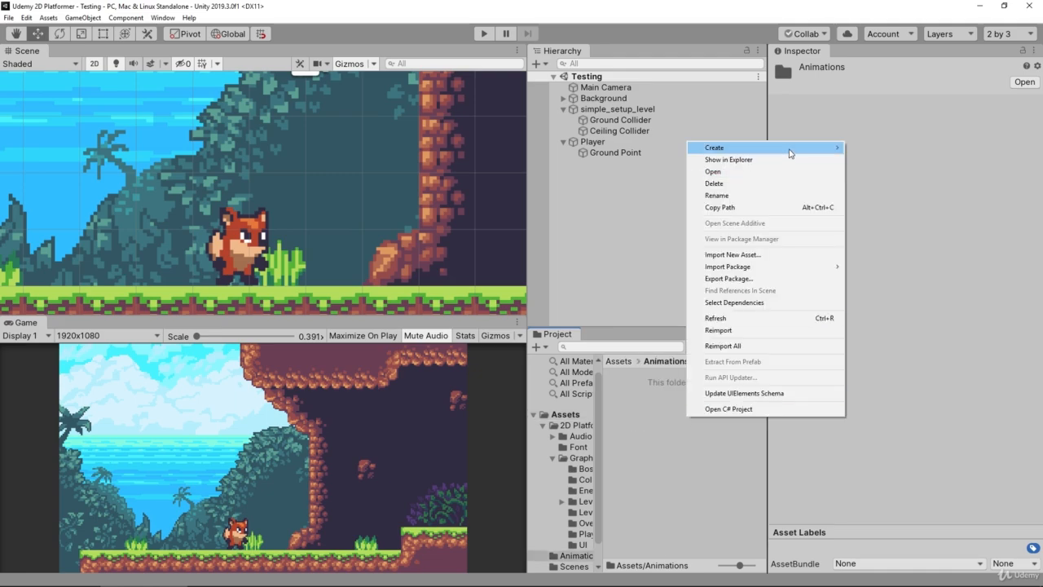
mouse_move(788, 147)
click(891, 155)
text(Player)
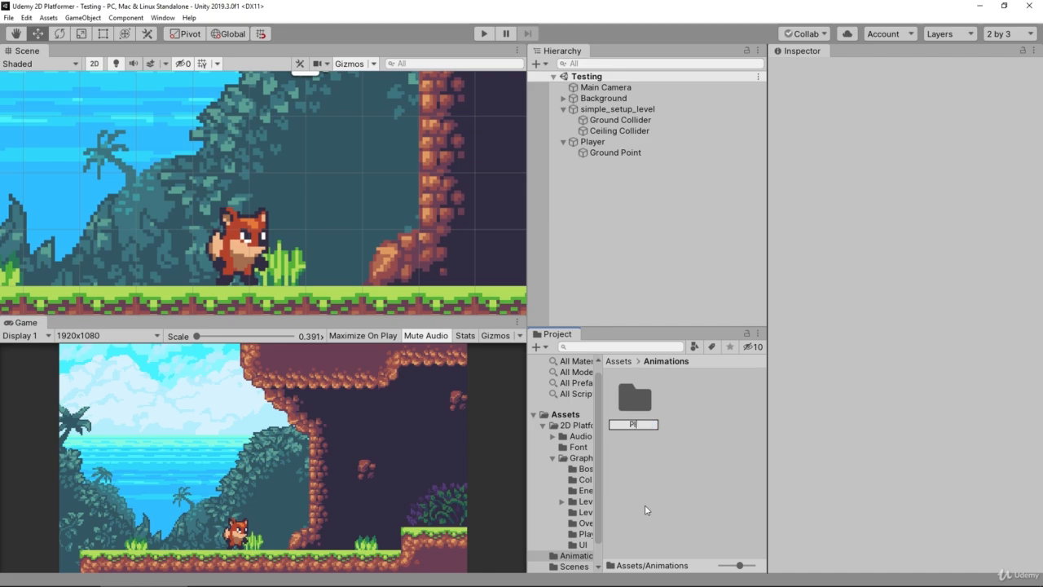
key(Return)
key(Return)
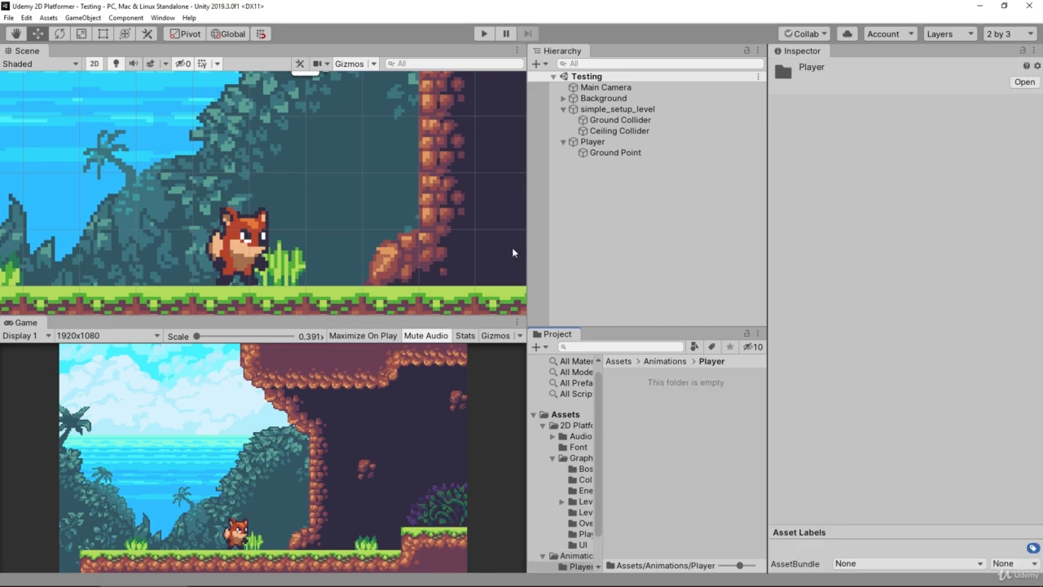
Open the Animation window for the Player object and dock it beside the Game view
click(593, 141)
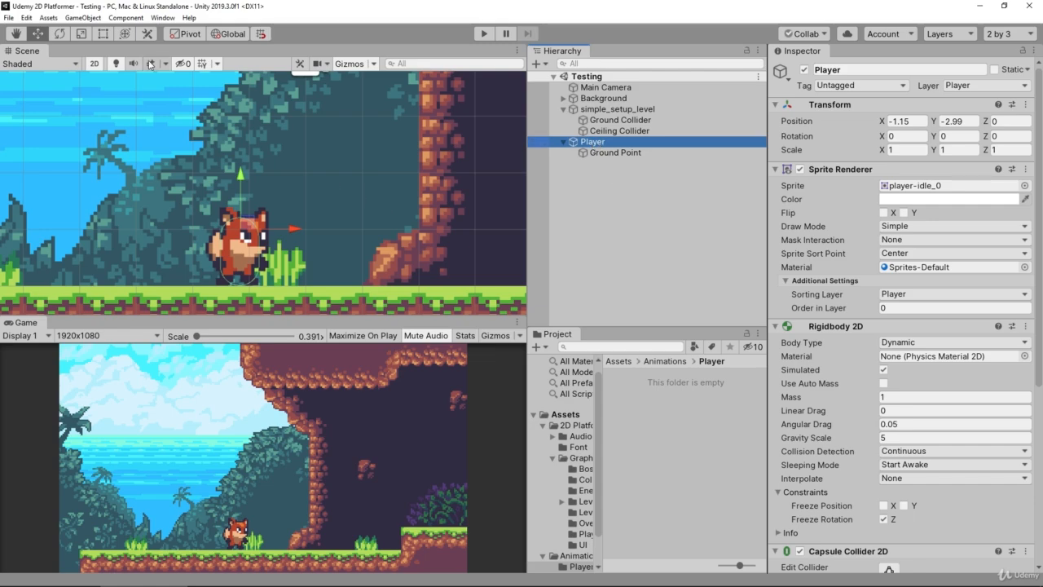
click(162, 17)
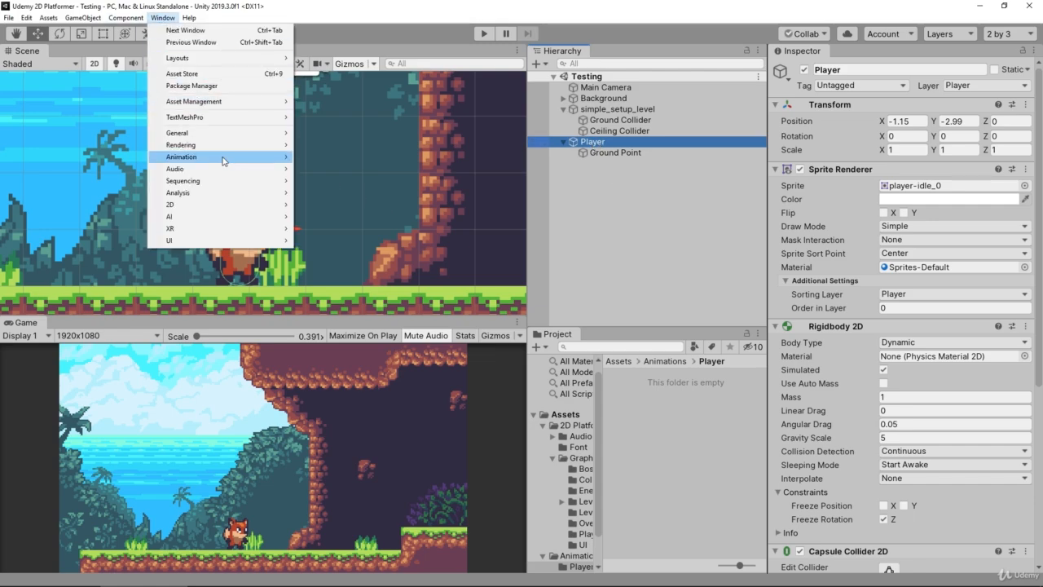
mouse_move(225, 161)
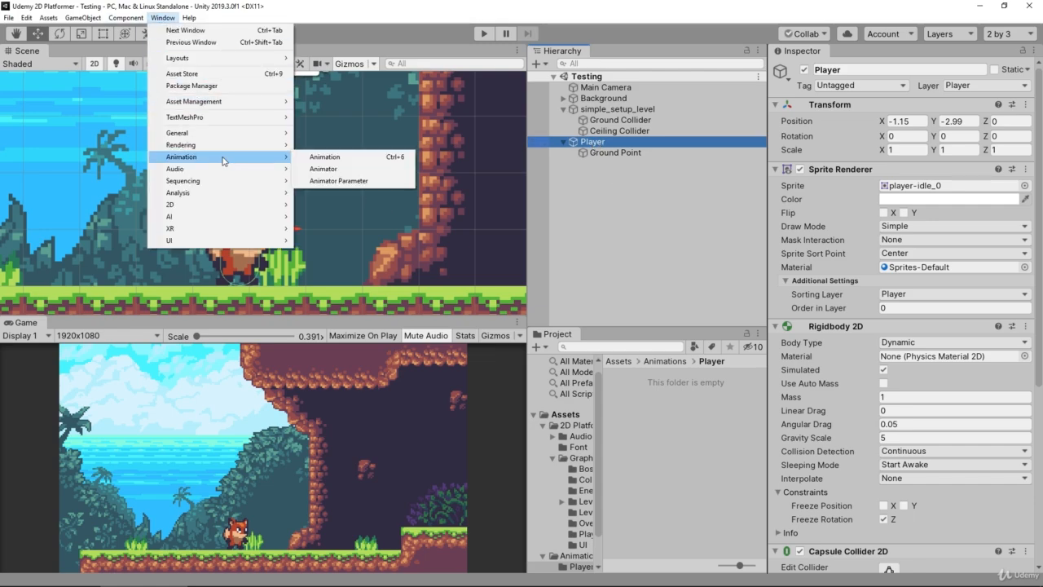
click(327, 158)
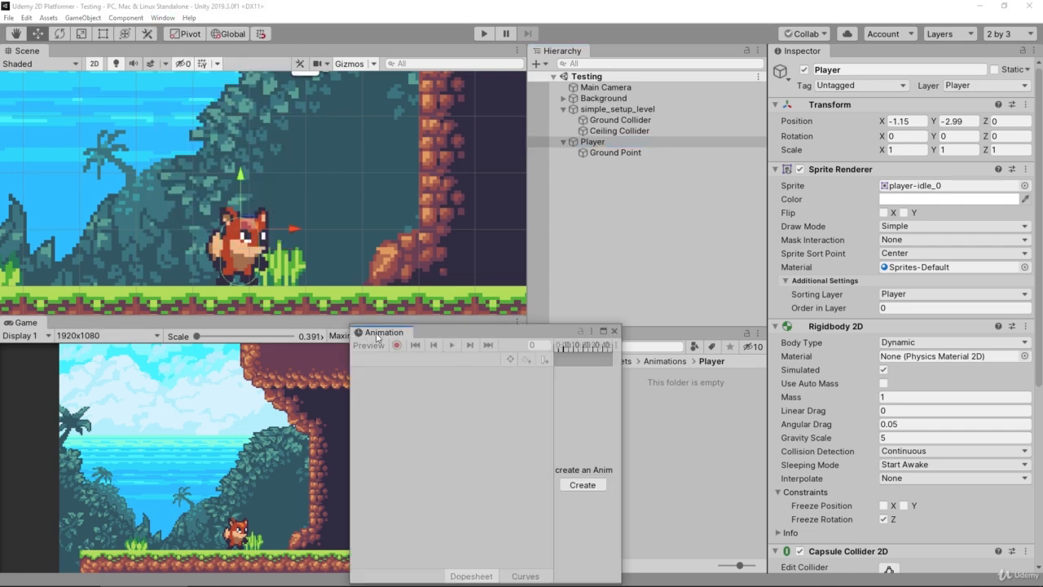
drag(377, 337, 72, 323)
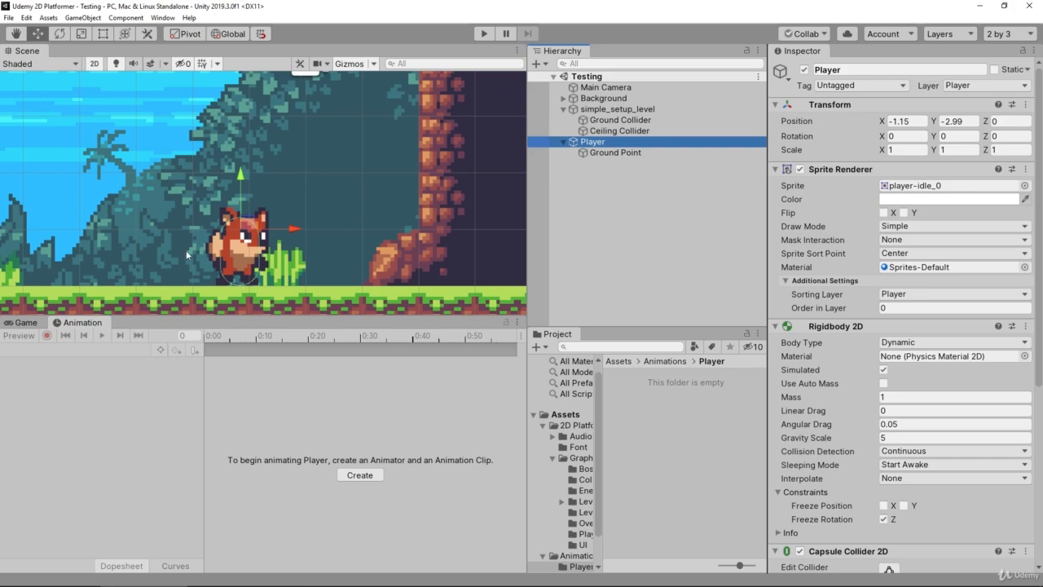
click(25, 324)
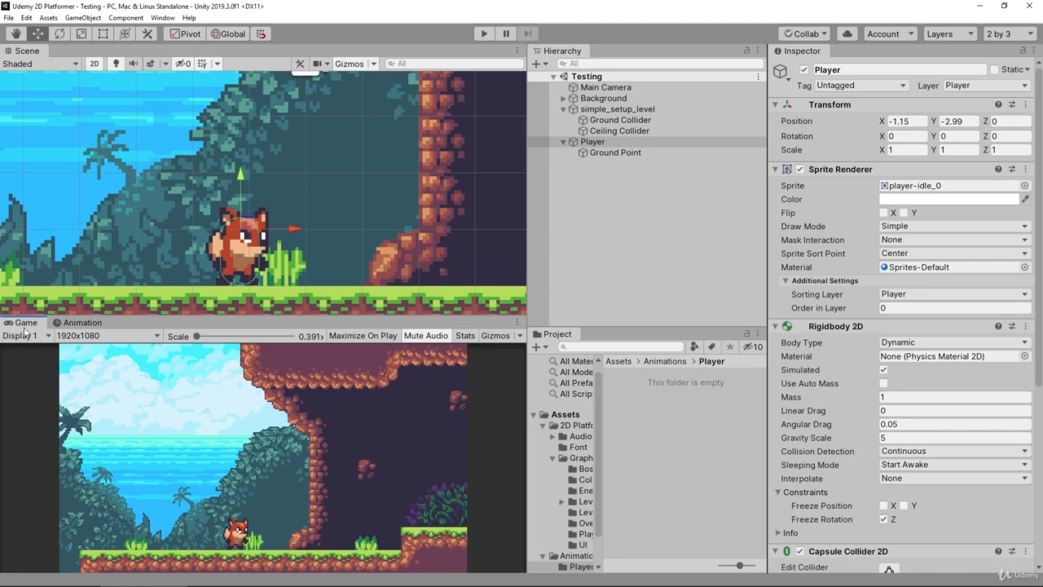
click(70, 324)
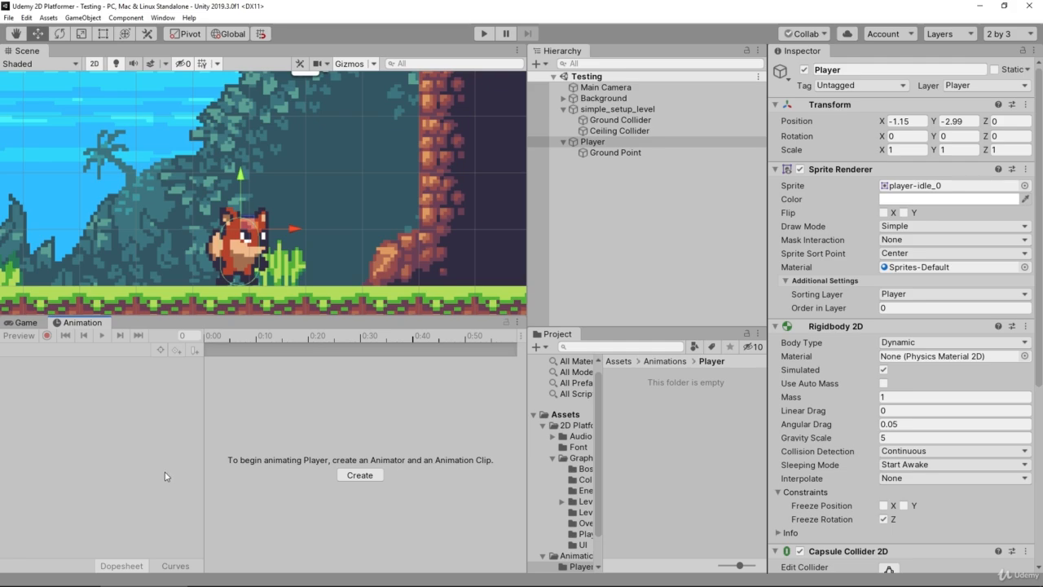
Create an animation clip for the Player object, saved as Player_Idle in the Animations/Player folder, and check the Player's Animator component
click(593, 143)
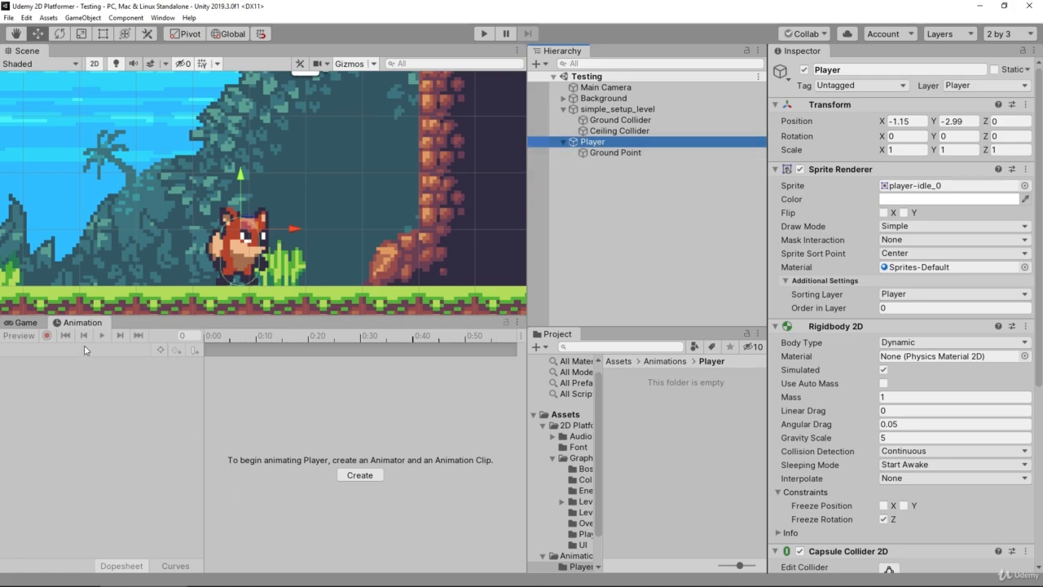
click(361, 476)
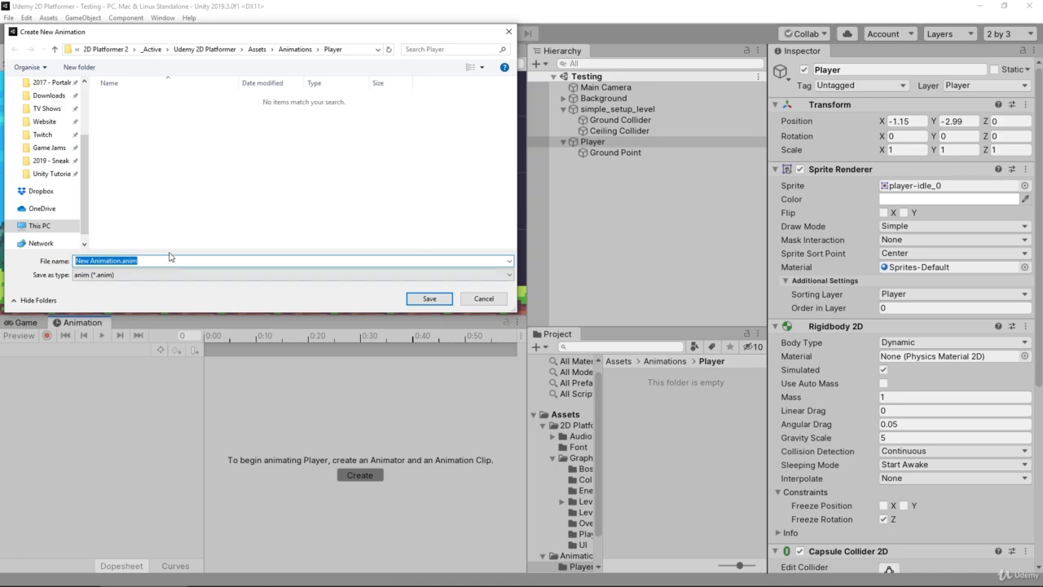
text(Player_Idle)
key(Return)
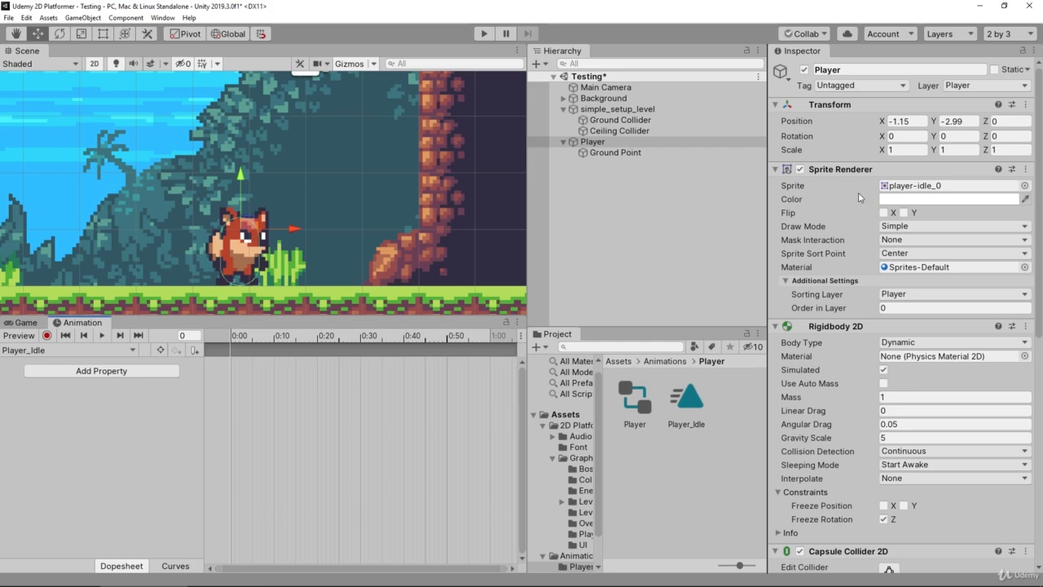
scroll(879, 228, down, 10)
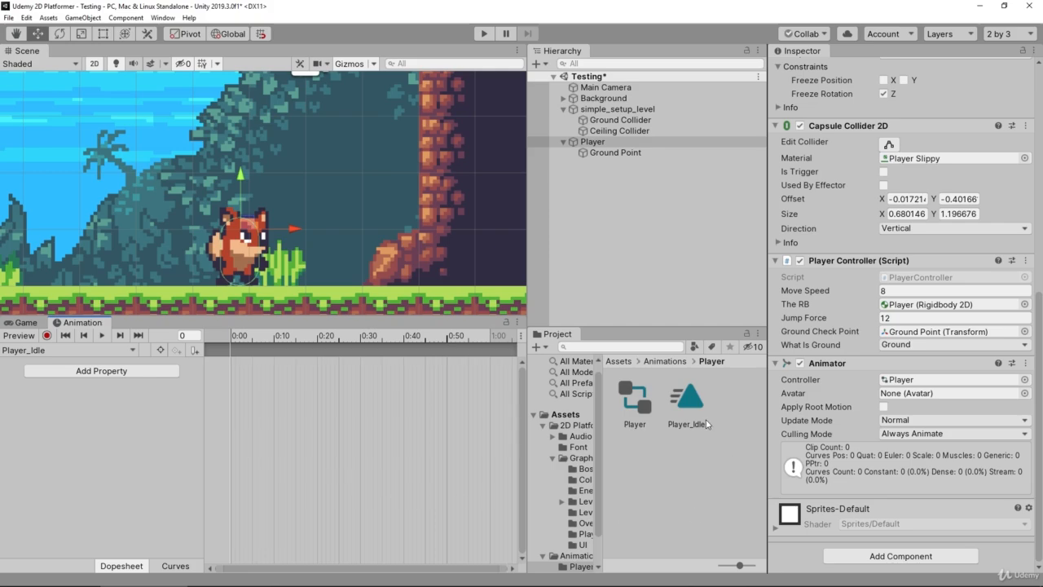
Open the Player folder in the 2D Platformer Assets graphics and select the player-idle sprite sheet
click(576, 424)
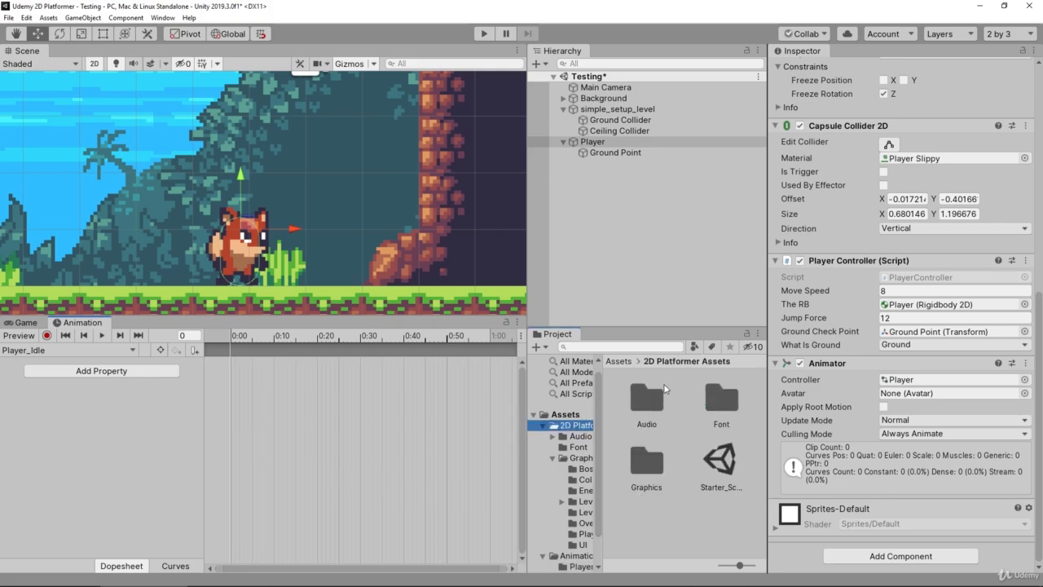
double_click(654, 465)
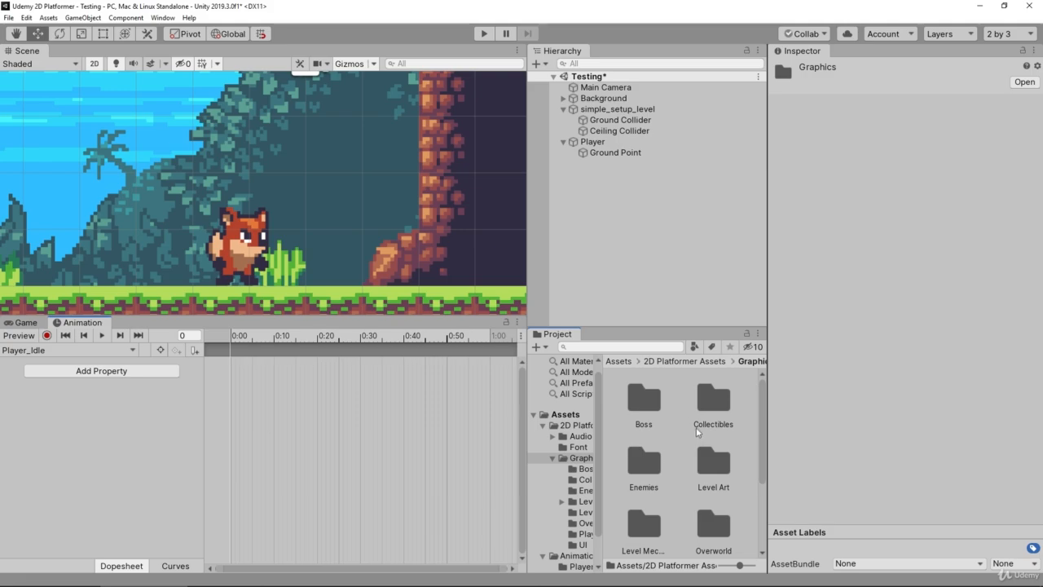
scroll(697, 432, down, 3)
double_click(657, 476)
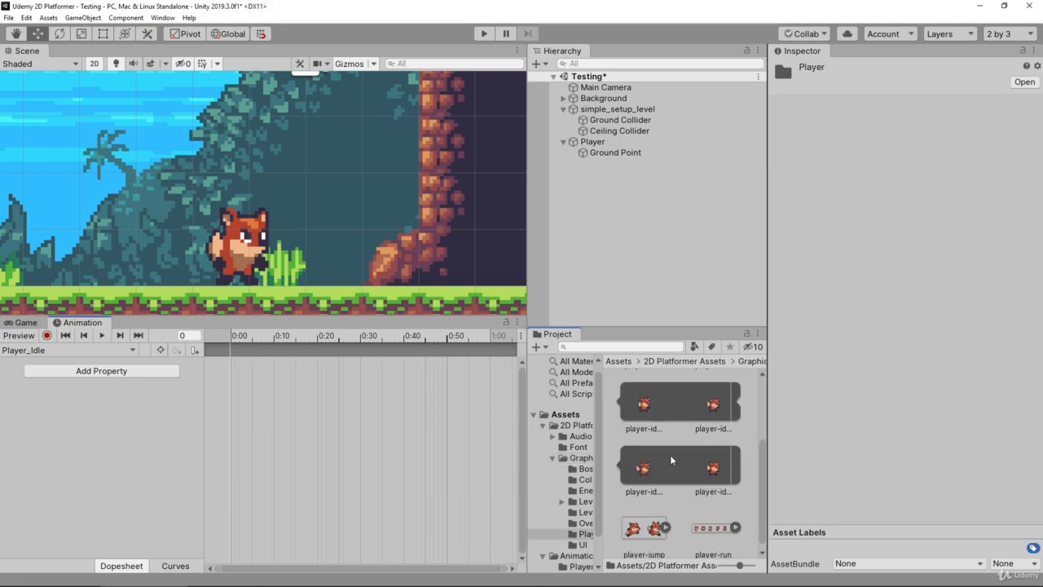
scroll(670, 461, up, 2)
click(714, 400)
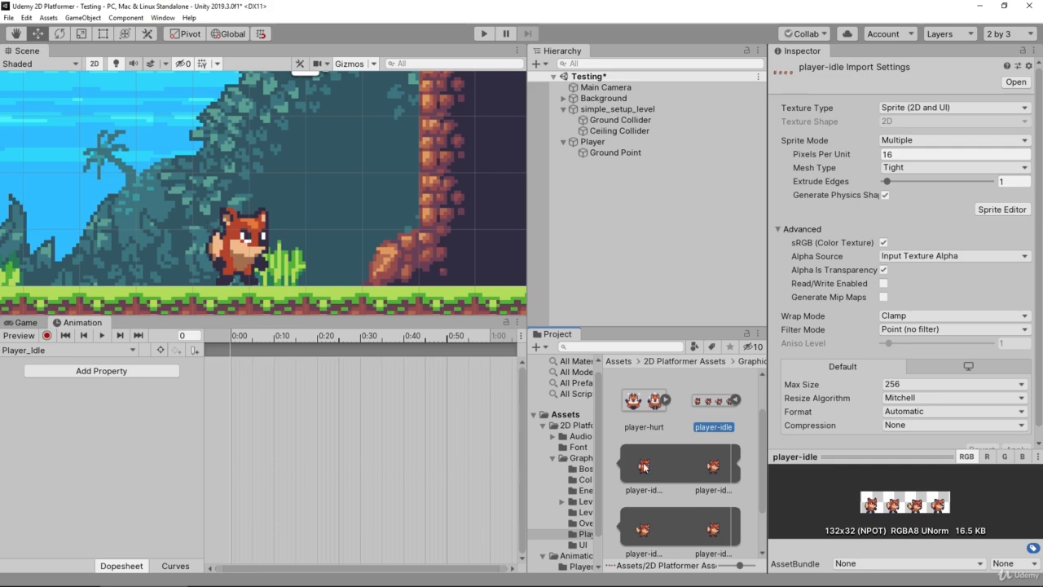
Add the four player-idle sprites in order as keyframes at 0:00, 0:10, 0:20 and 0:30 of the Player_Idle clip
drag(644, 467, 228, 367)
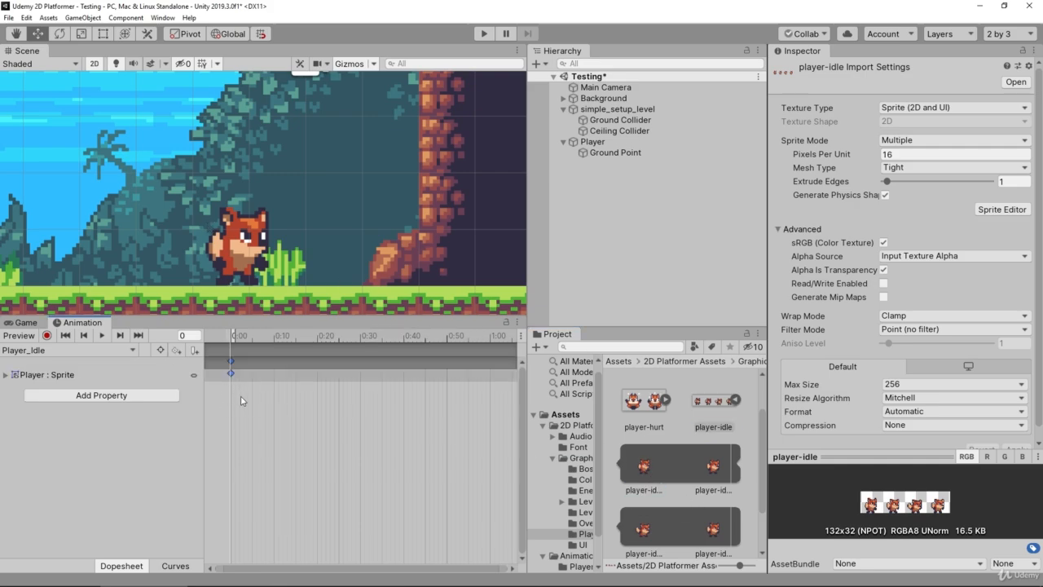
drag(711, 464, 274, 373)
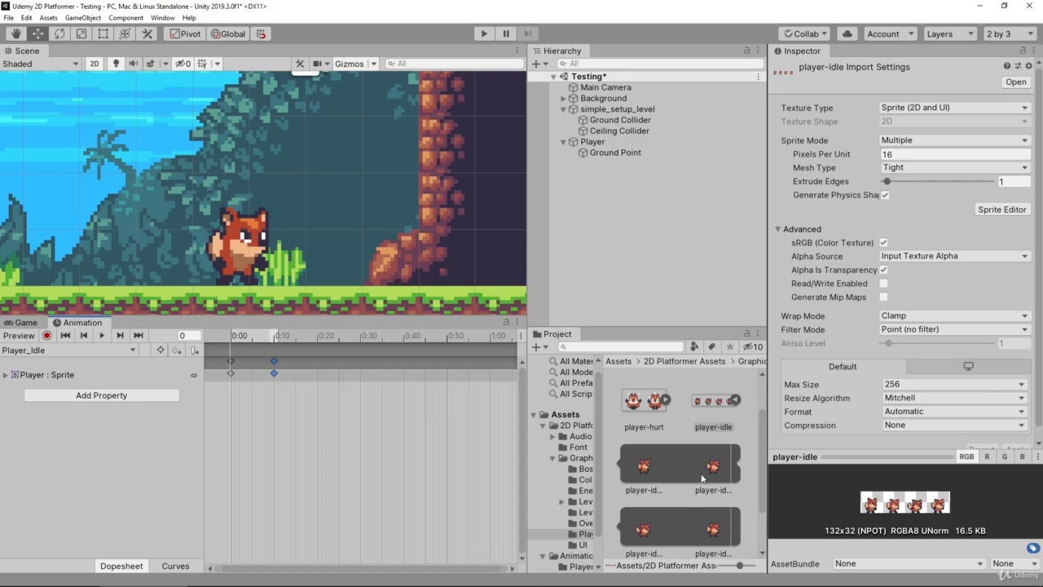
click(645, 535)
drag(645, 534, 319, 363)
drag(719, 526, 360, 362)
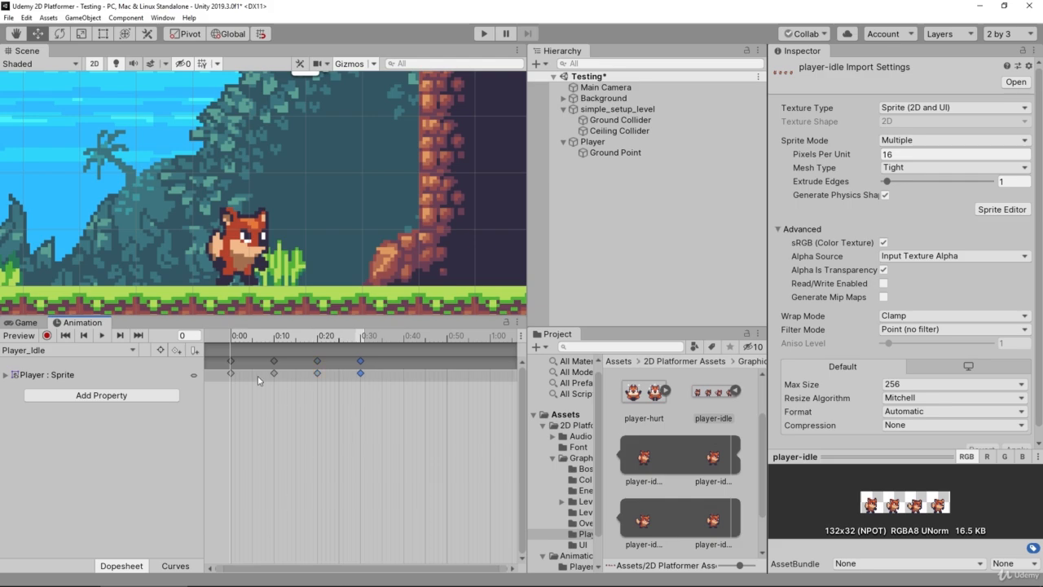
Preview the Player_Idle clip by playing it and scrubbing through its keyframes to examine the frame timing
click(102, 339)
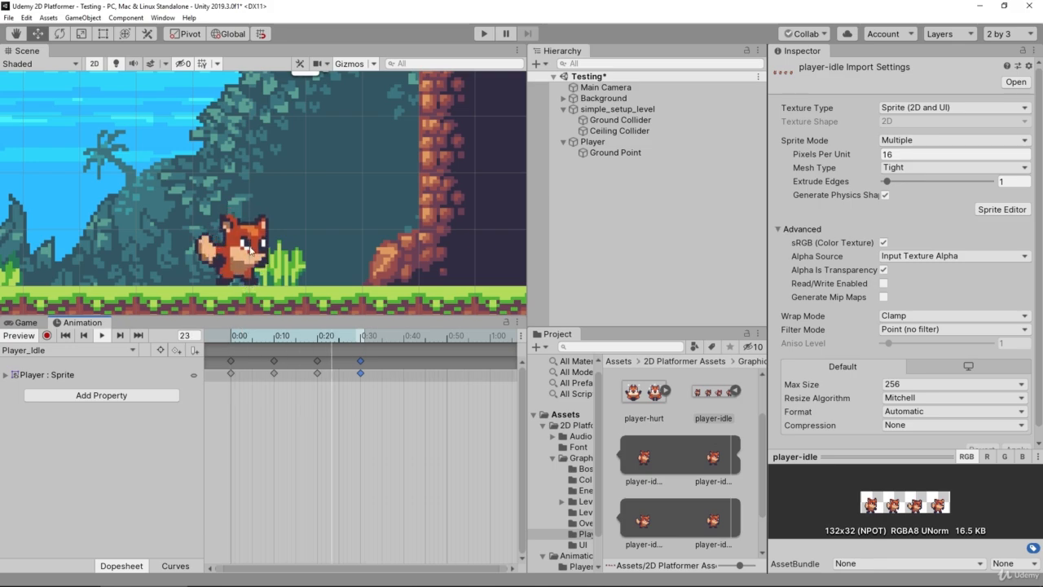
click(270, 337)
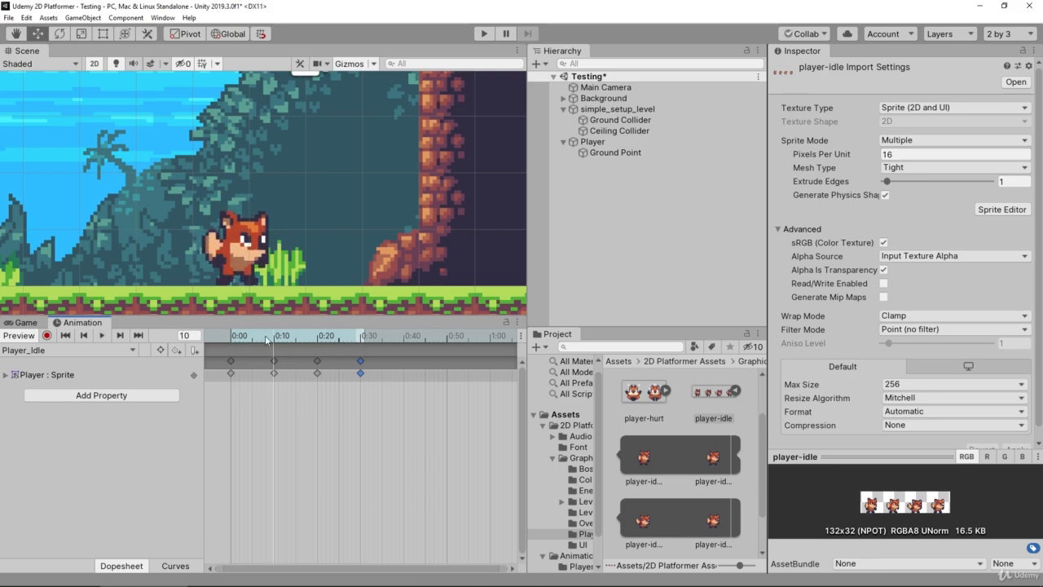
drag(274, 337, 126, 315)
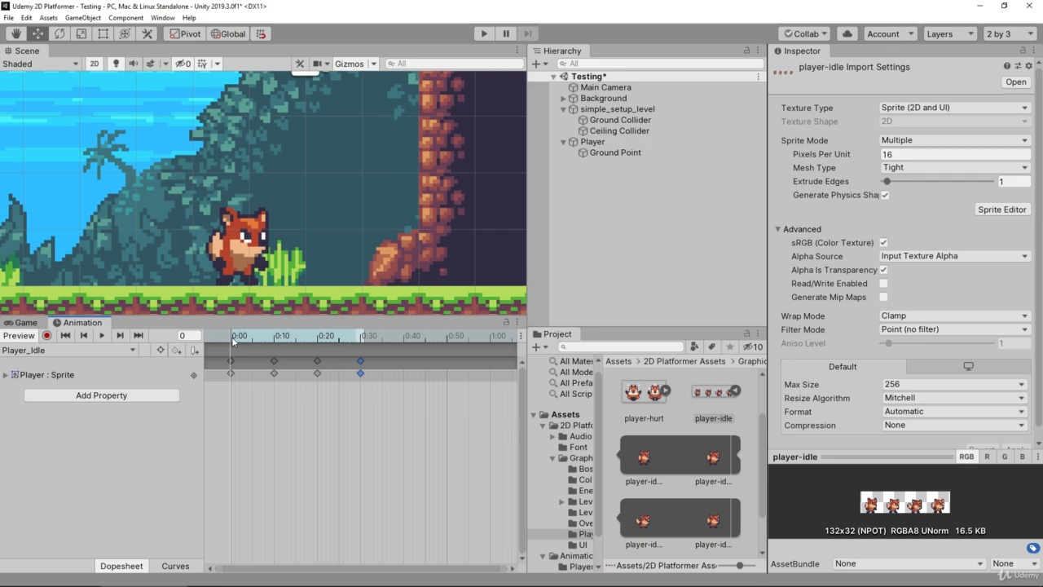
drag(233, 337, 360, 339)
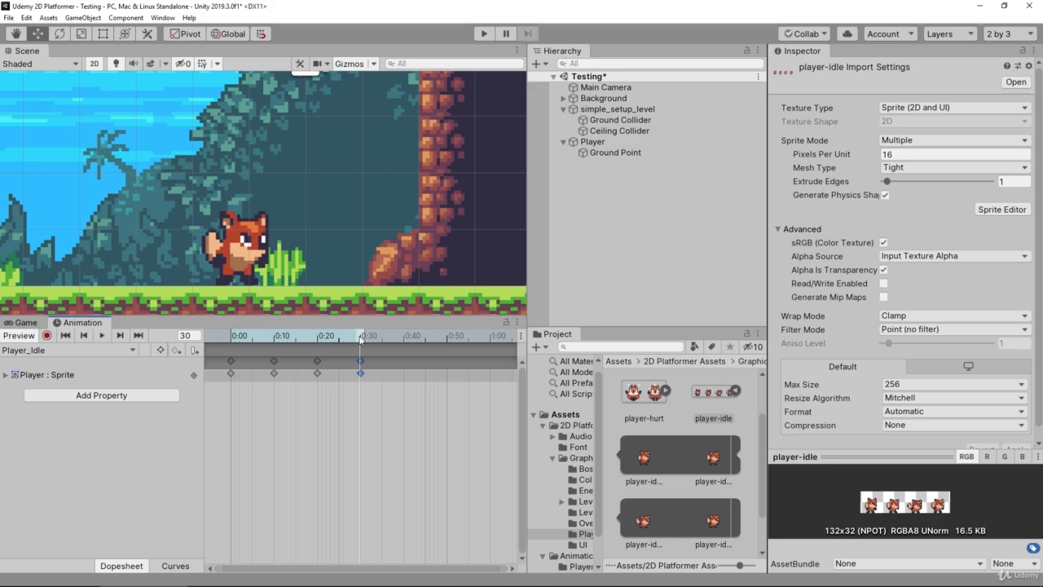
drag(360, 339, 242, 342)
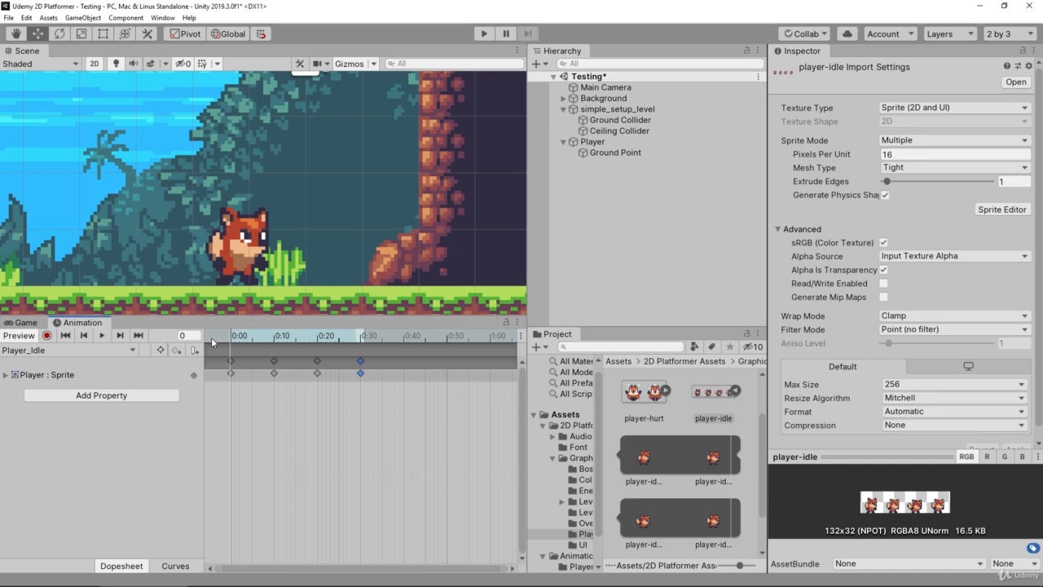
click(102, 335)
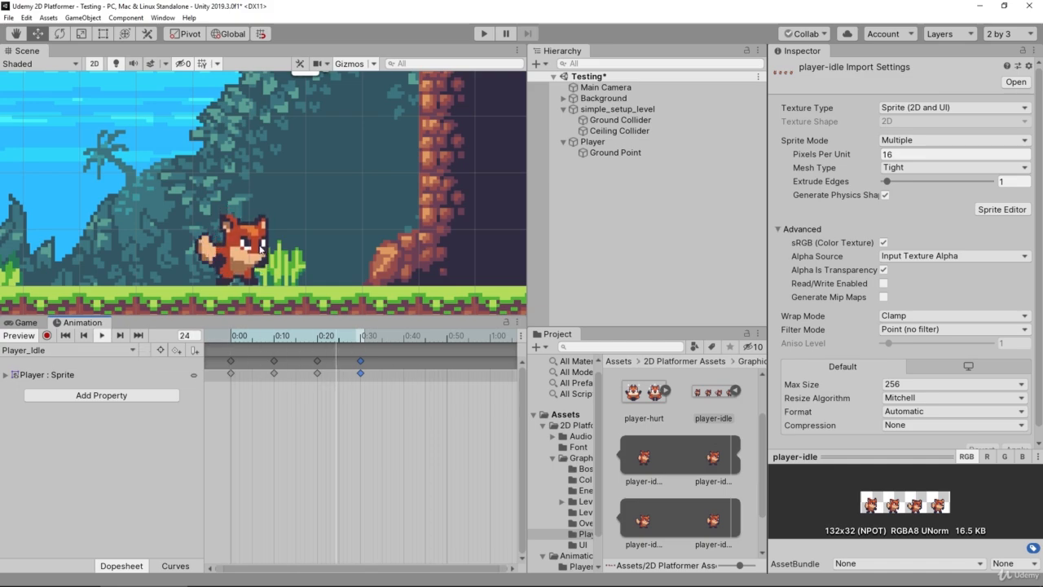
click(103, 335)
Add the first player-idle sprite again as a closing keyframe at 0:40 and play the Player_Idle clip
drag(271, 341, 405, 339)
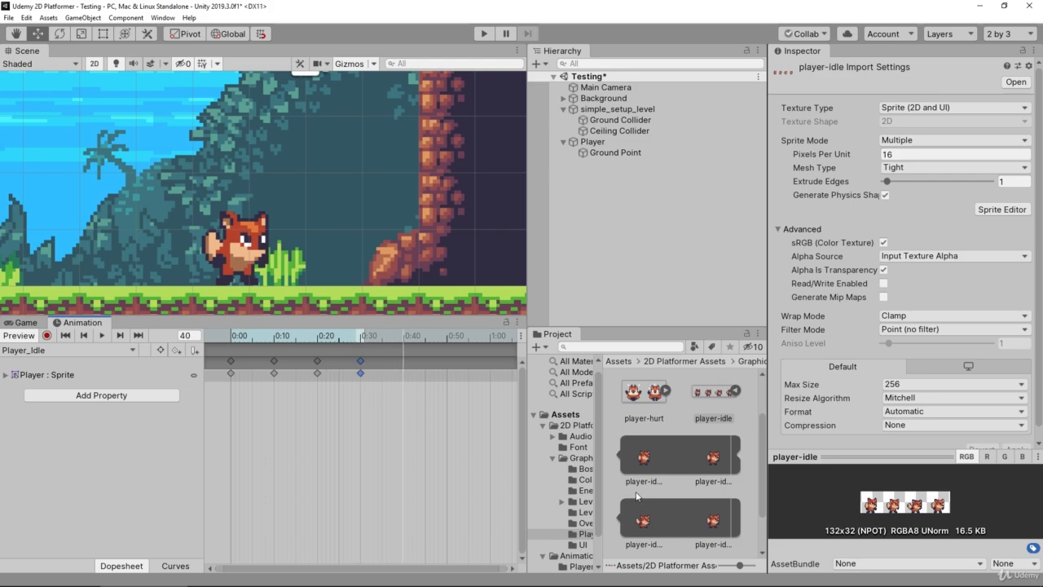
drag(640, 462, 404, 335)
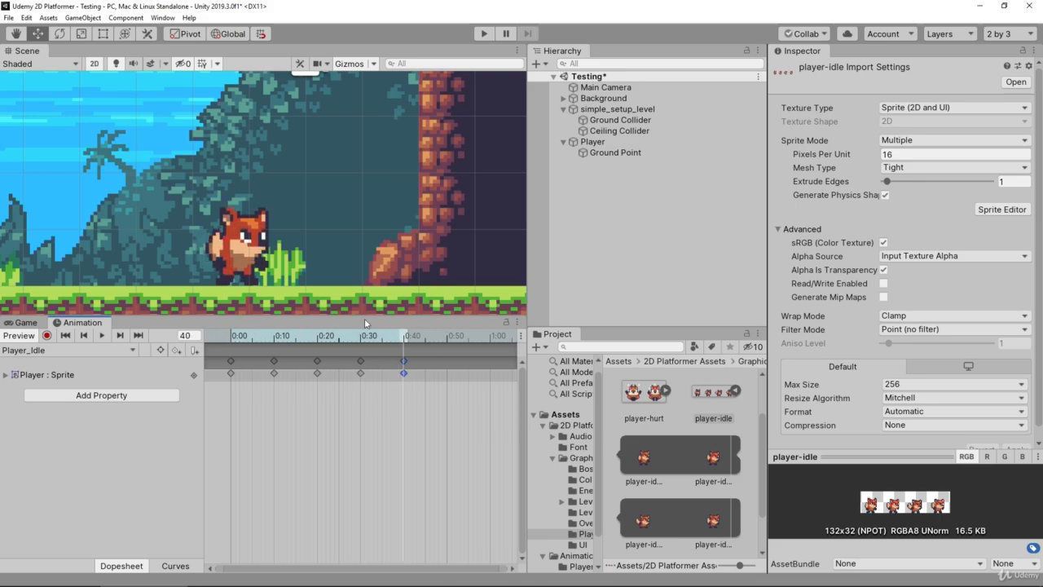
click(101, 336)
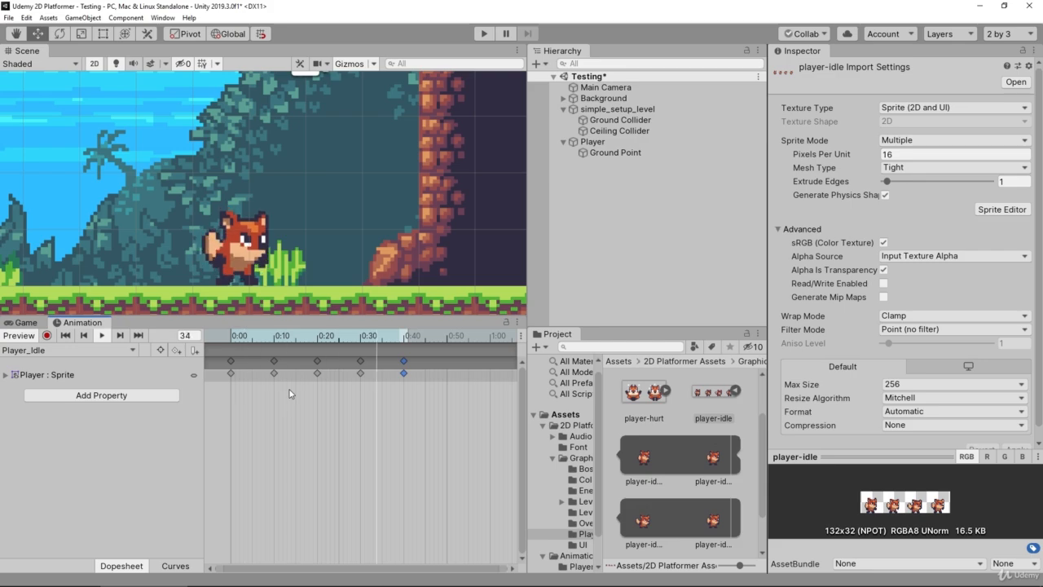